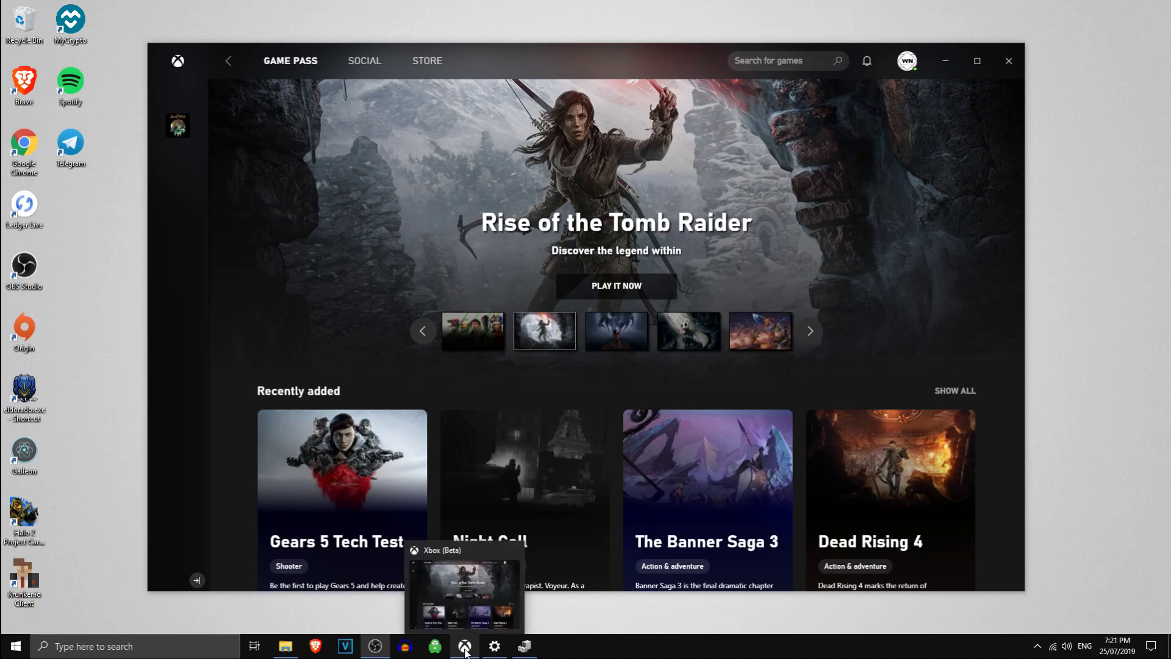
# Show the friends list in the Social area and try to join an online friend's Xbox One party
pyautogui.click(368, 64)
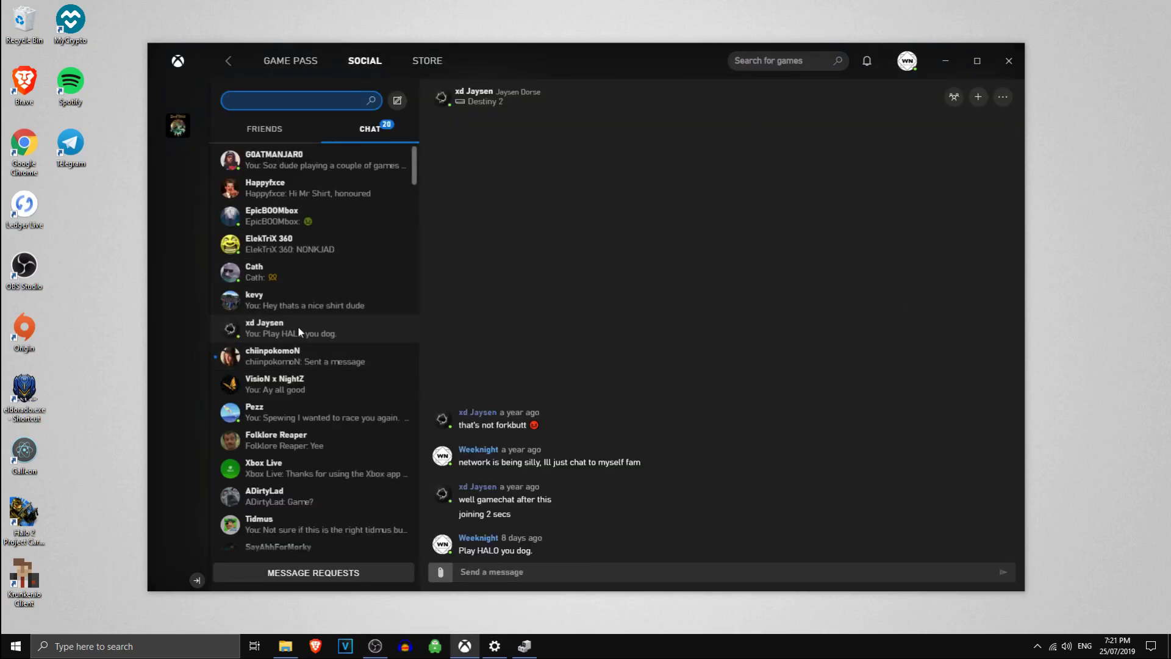
pyautogui.click(265, 128)
pyautogui.rightClick(339, 354)
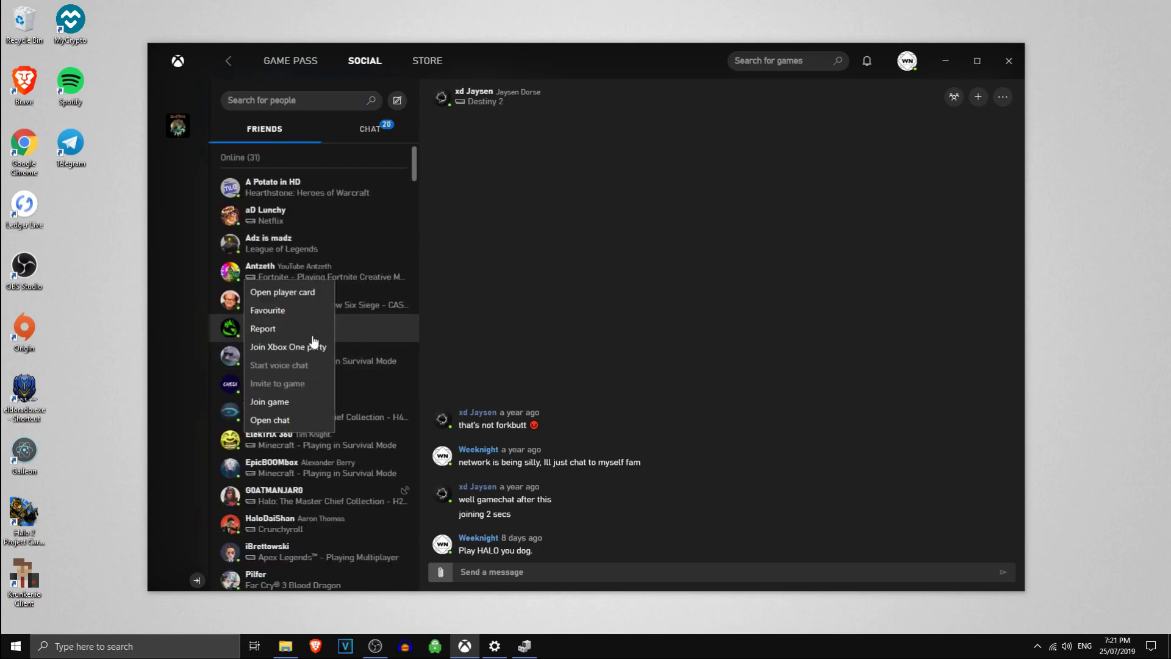
pyautogui.click(298, 346)
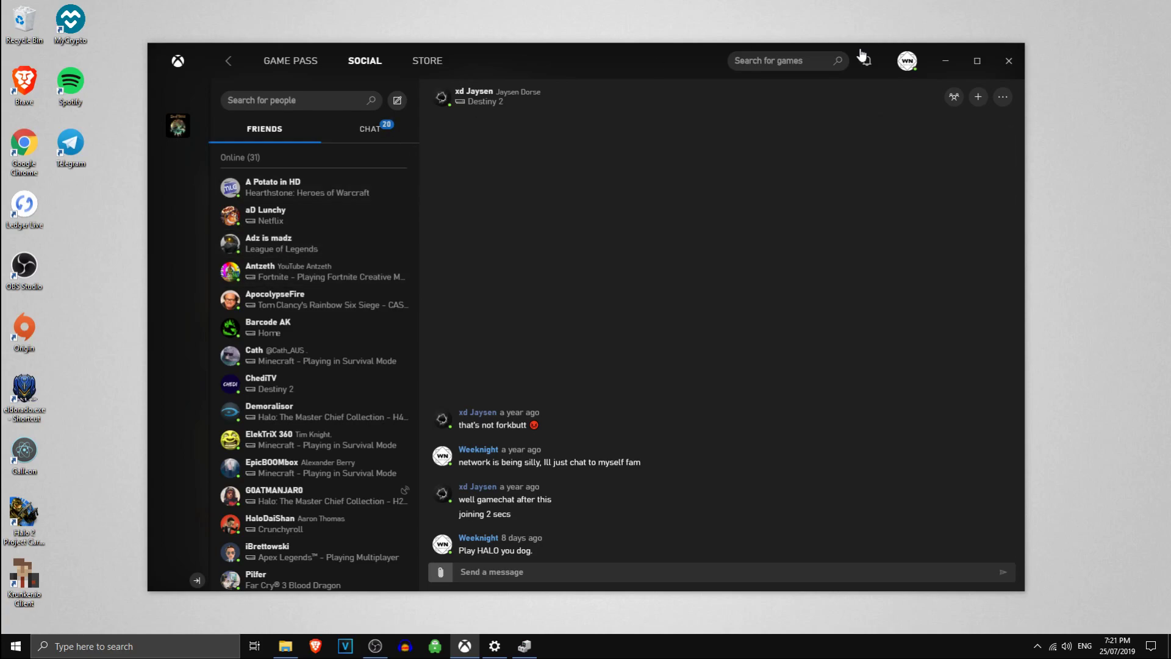
# Open the Audio page of the Xbox app's settings from the profile options
pyautogui.click(907, 61)
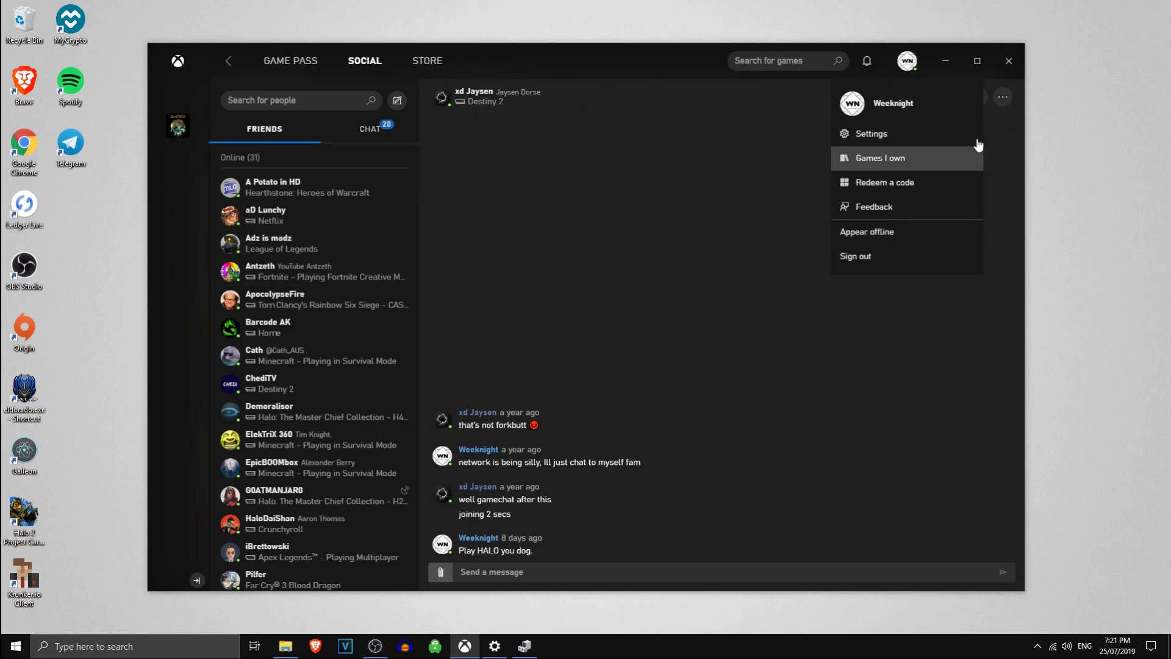
pyautogui.click(900, 134)
pyautogui.click(366, 186)
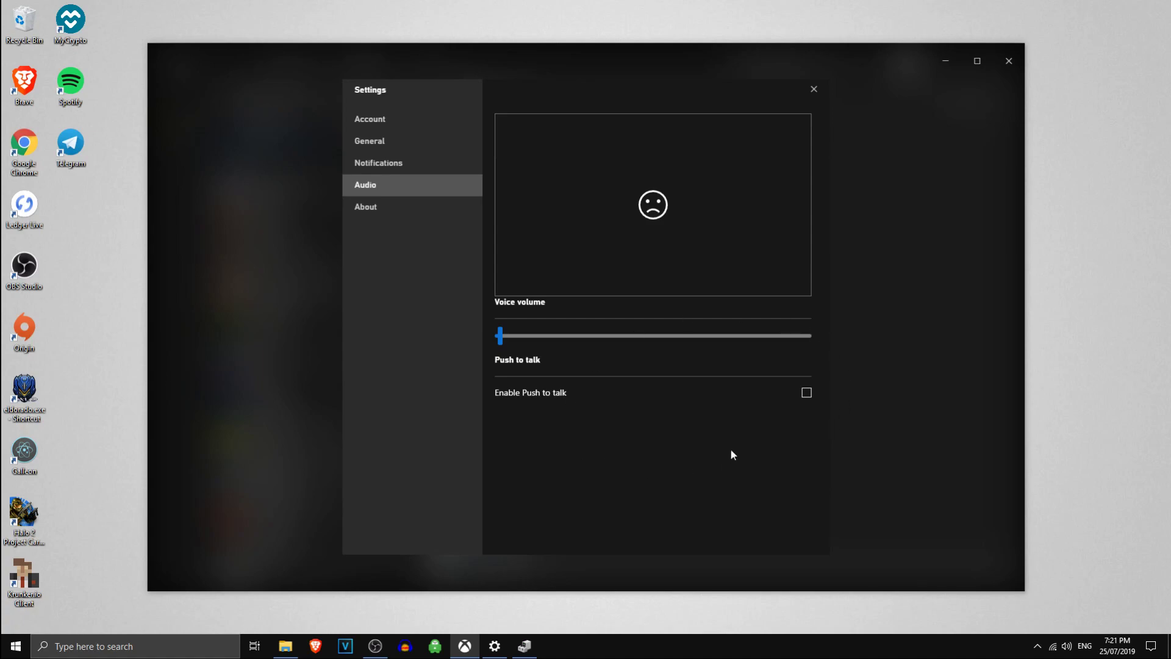
# Switch to Device Manager and turn on the display of hidden devices
pyautogui.click(524, 647)
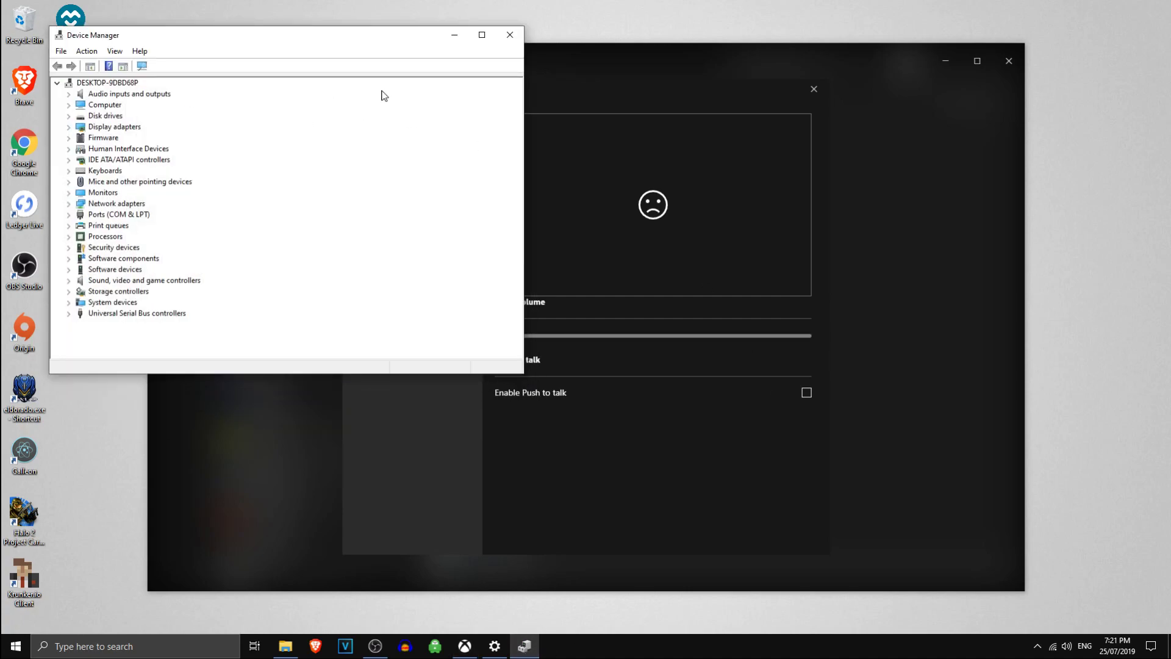
pyautogui.click(86, 51)
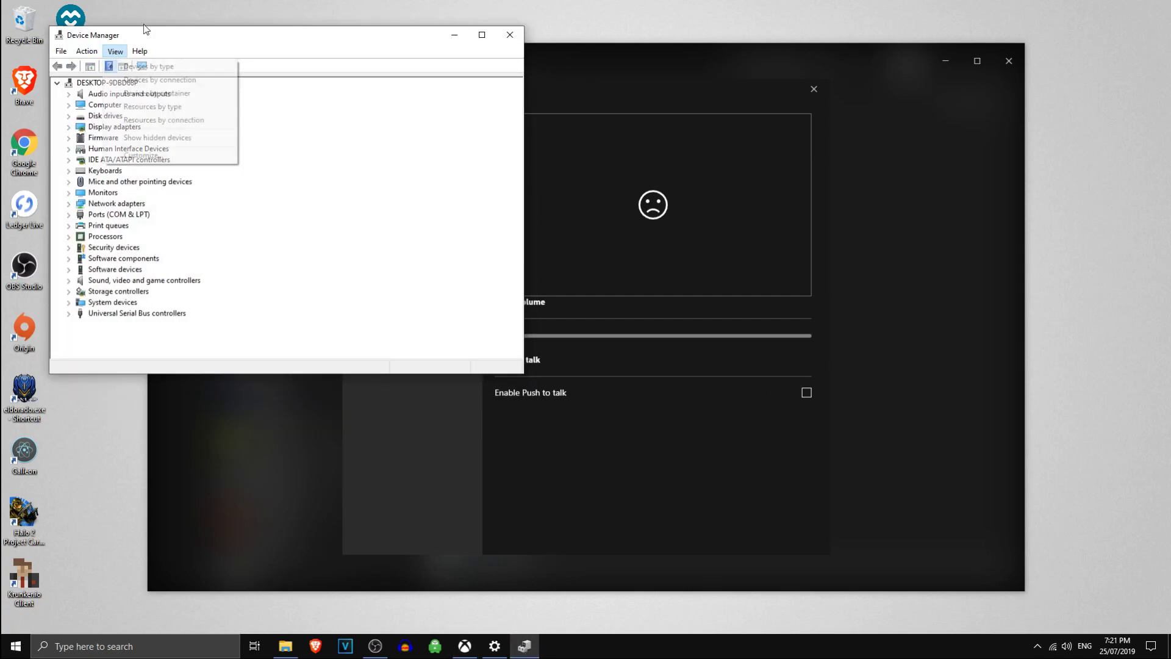
pyautogui.click(114, 53)
pyautogui.moveTo(113, 54)
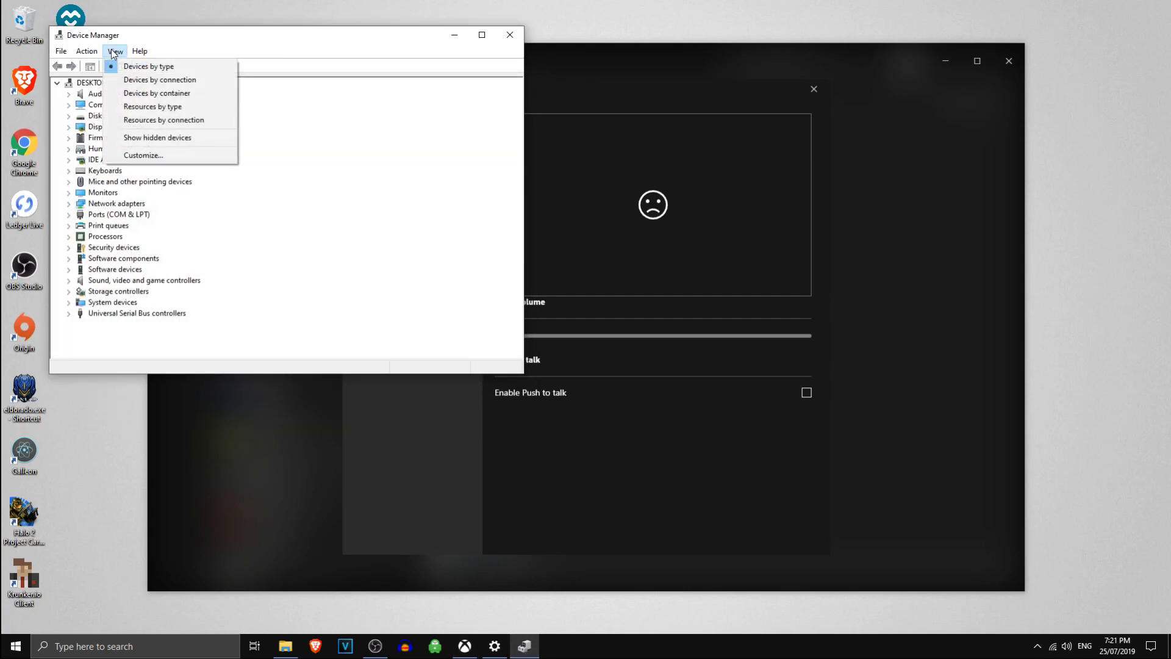
pyautogui.click(138, 138)
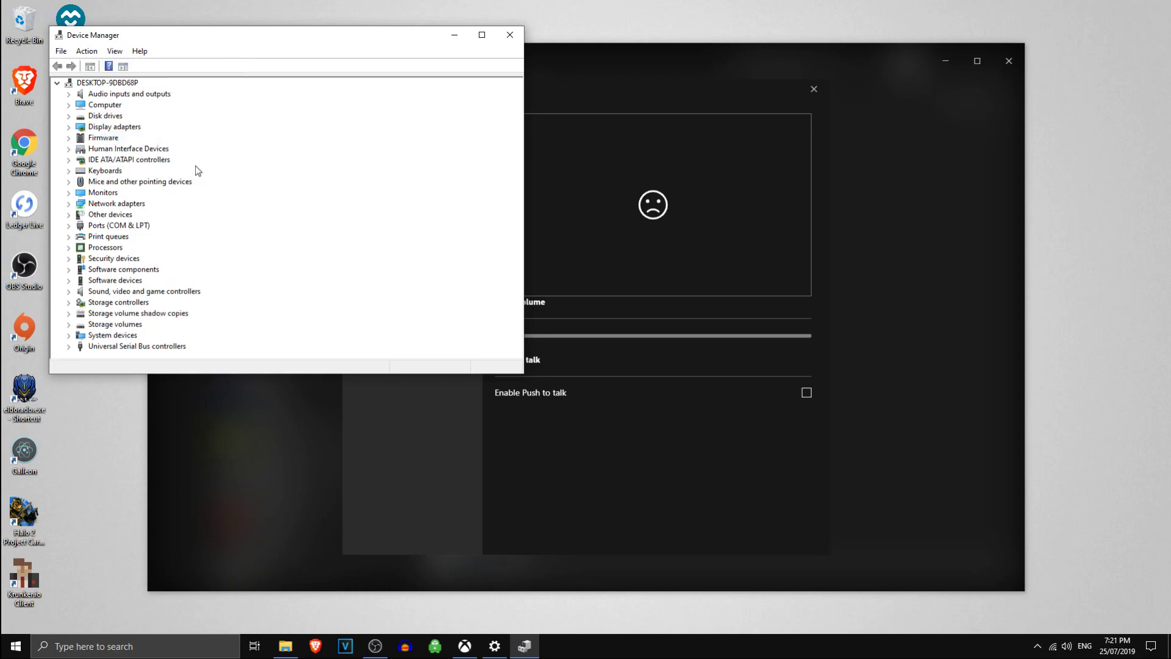
# Expand the Network adapters category in Device Manager and view the available device actions
pyautogui.click(69, 203)
pyautogui.scroll(-1, 232, 244)
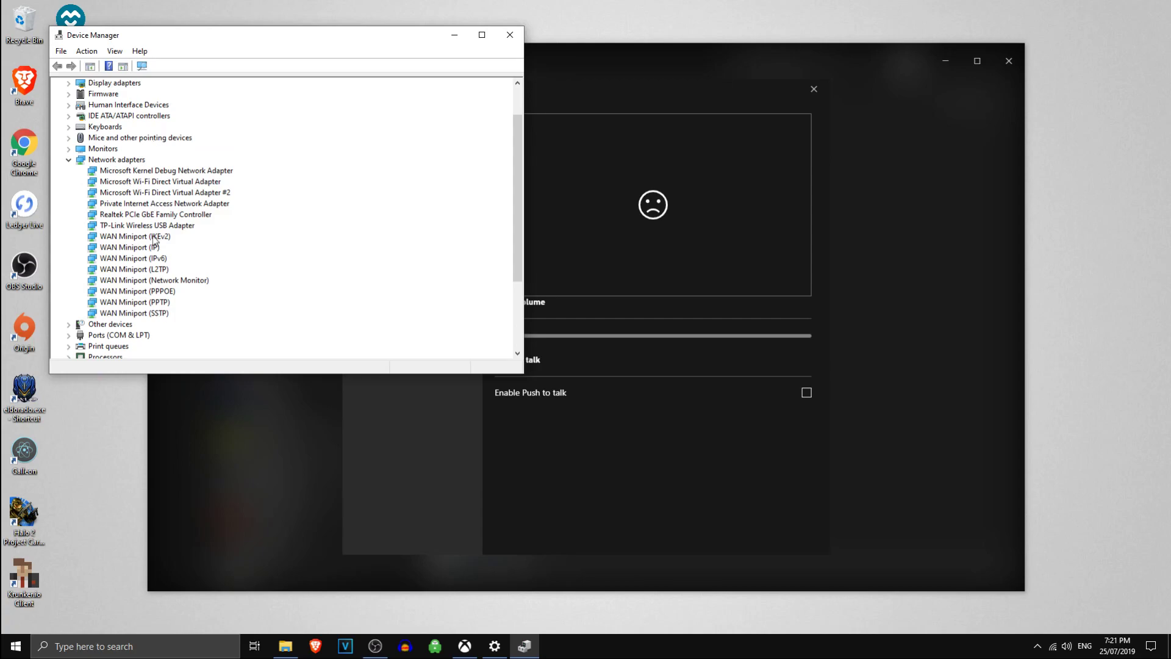
pyautogui.click(87, 52)
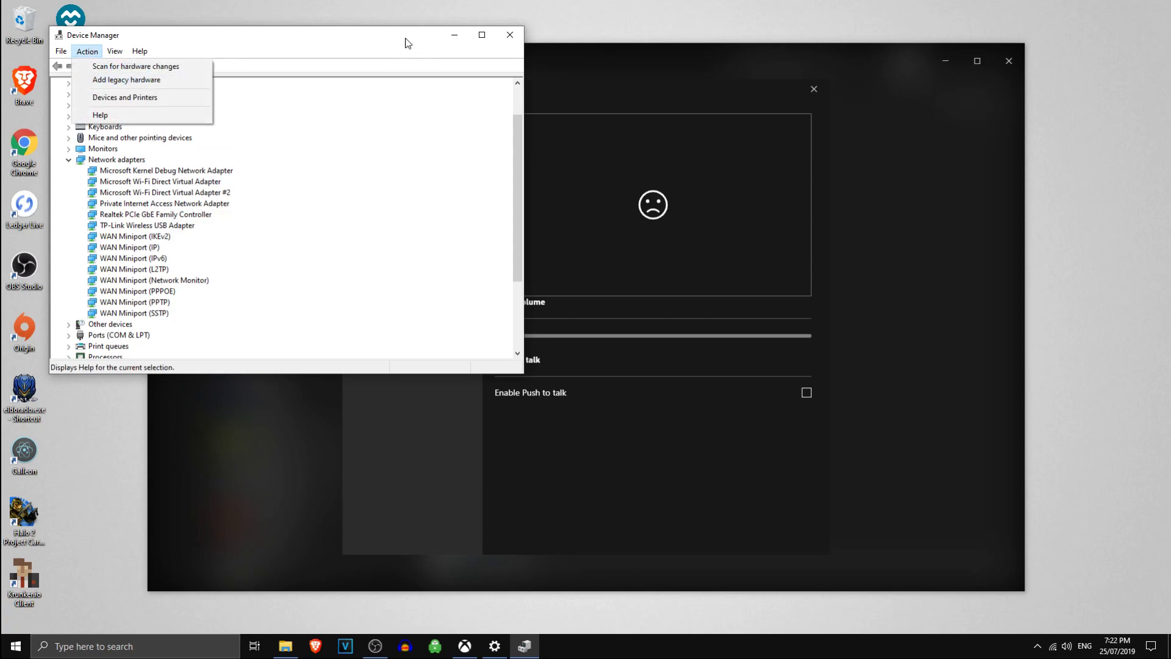
pyautogui.click(222, 45)
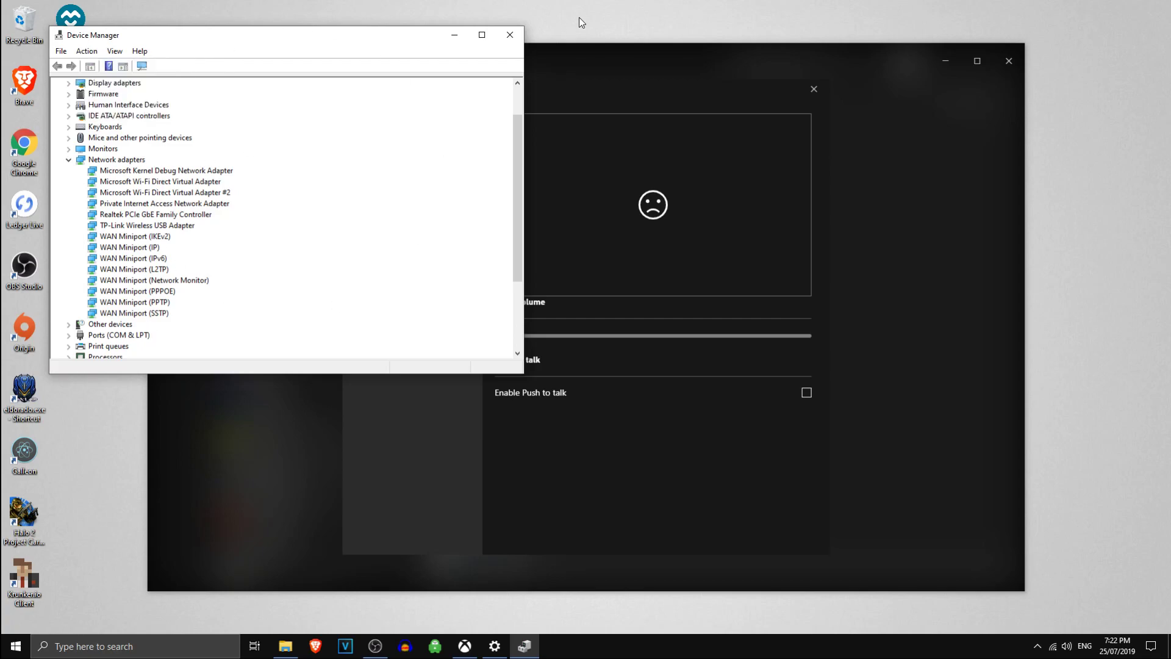
# Search Windows for cmd and view the Command Prompt's launch options without running it
pyautogui.click(120, 647)
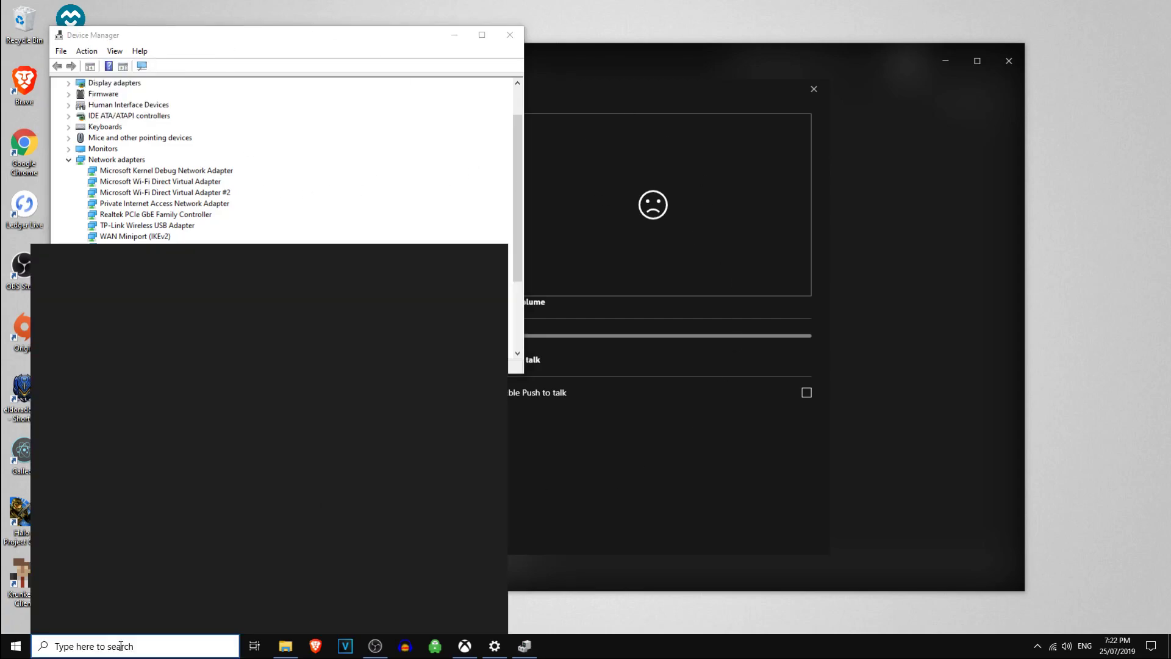
pyautogui.write('cmd')
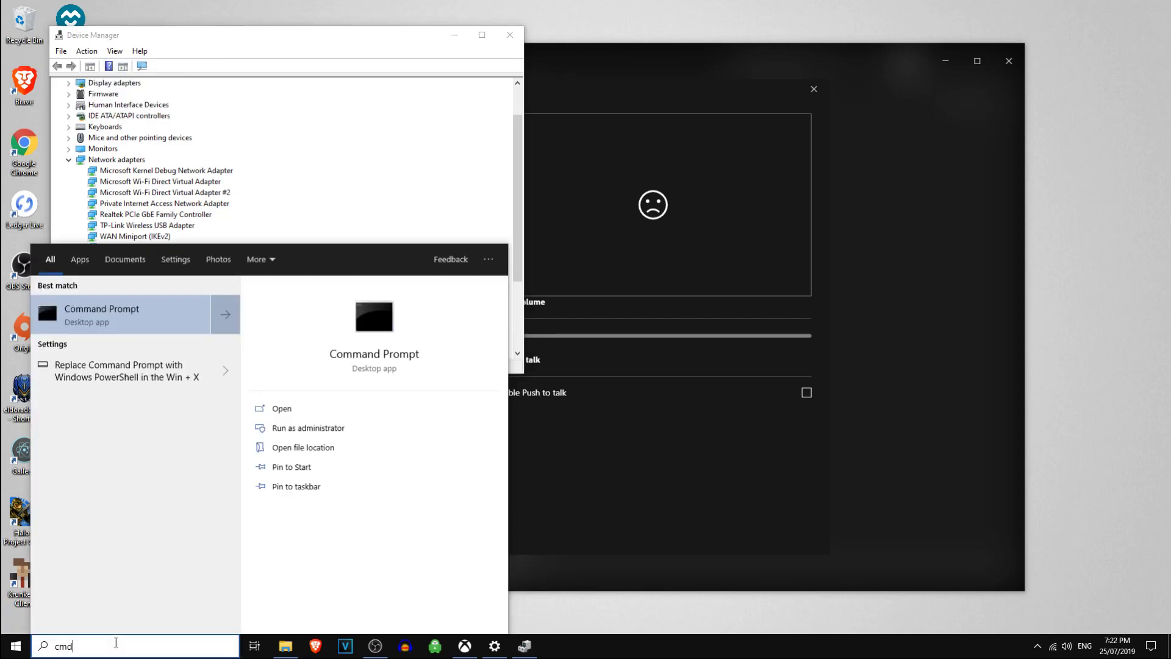
pyautogui.rightClick(116, 312)
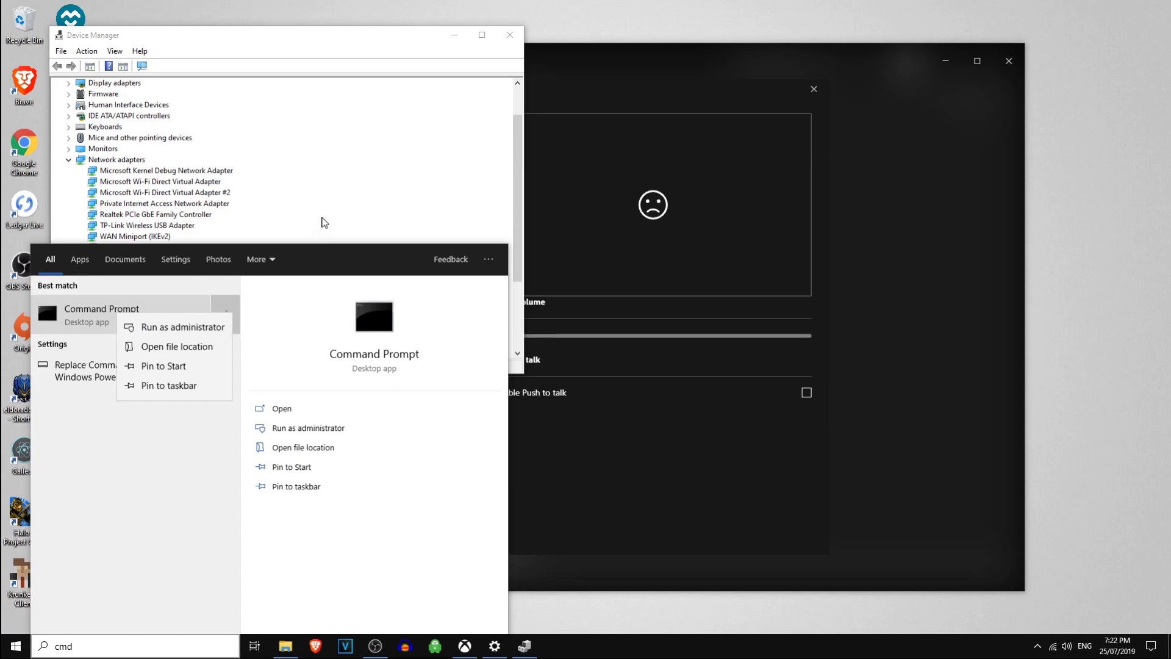
pyautogui.click(324, 222)
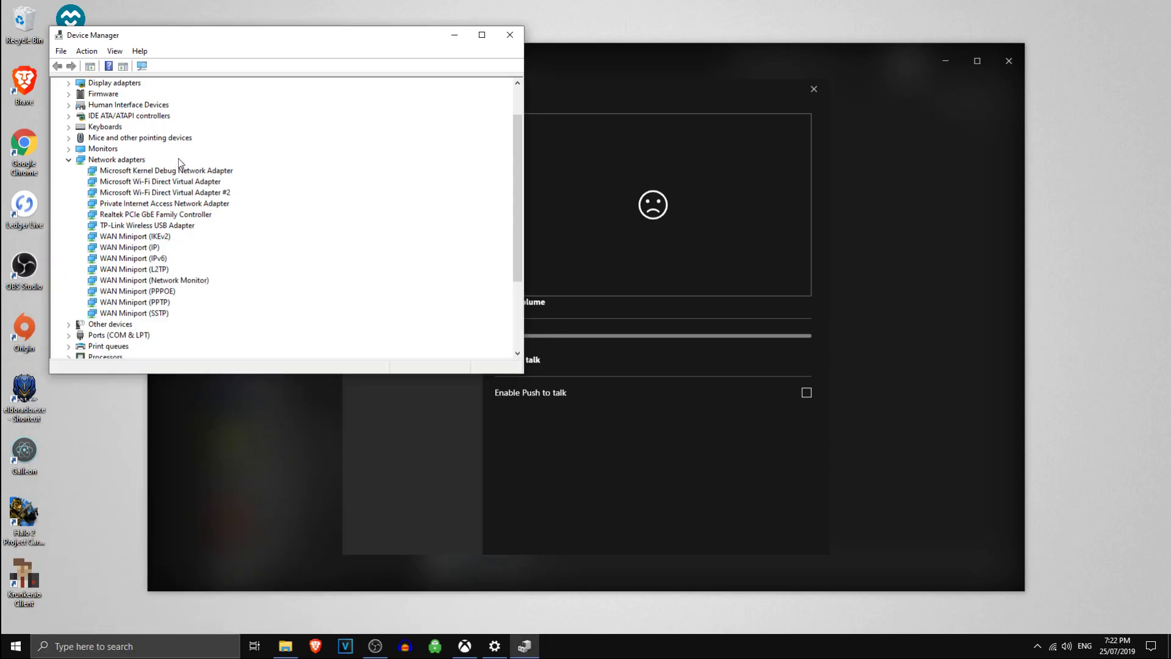
# Close the Xbox app's audio settings and the Windows Settings window showing Xbox Networking
pyautogui.click(739, 69)
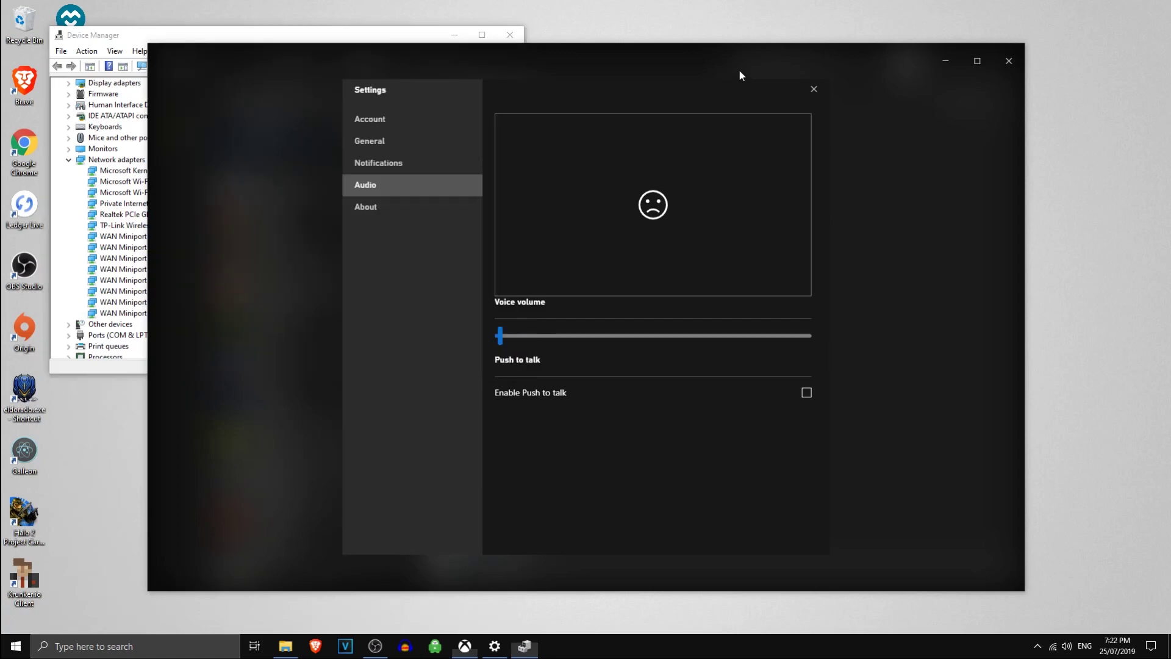
pyautogui.click(814, 89)
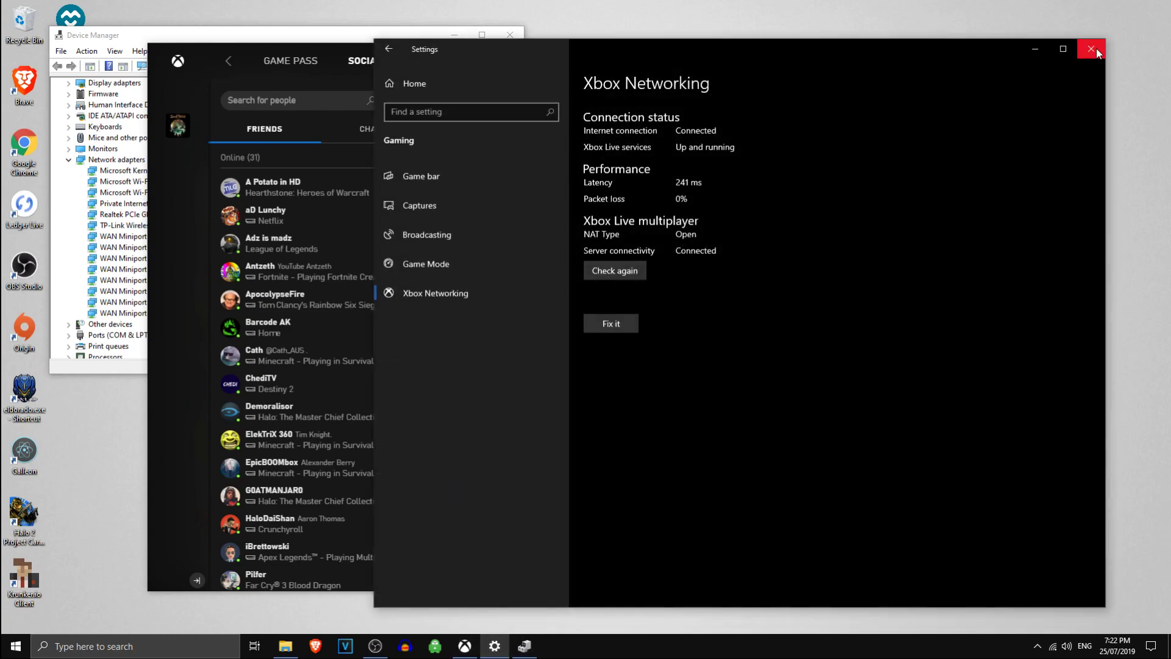
pyautogui.click(1091, 49)
# Open Xbox Networking in the Gaming section of Windows Settings and check the connection and multiplayer status
pyautogui.click(181, 645)
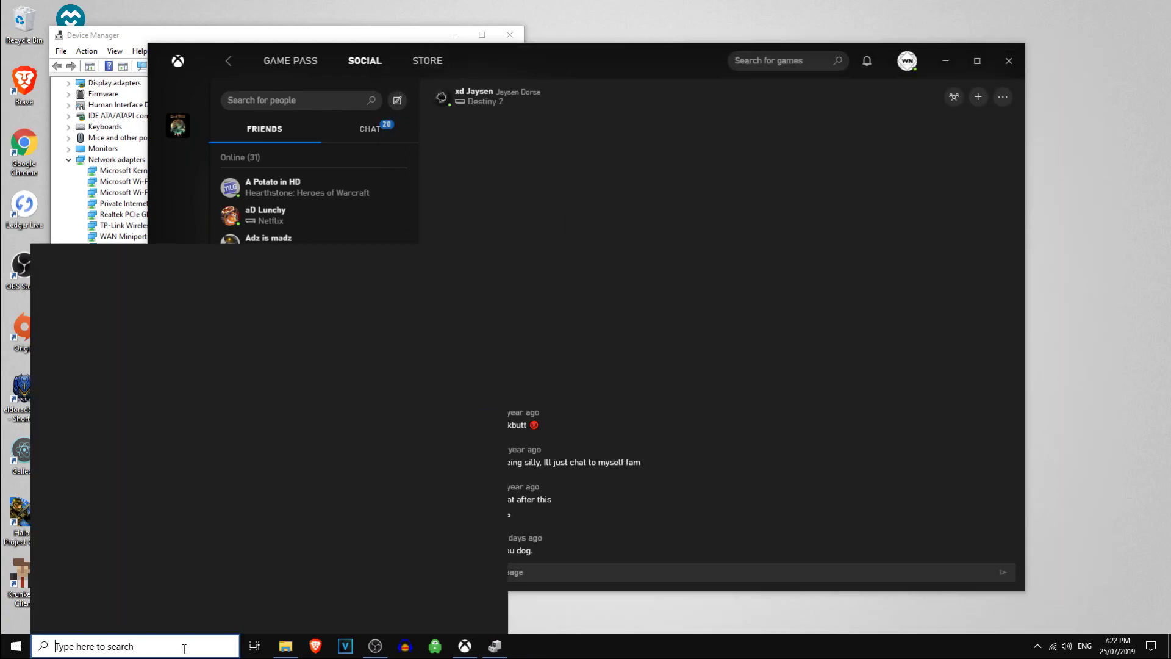
pyautogui.write('sett')
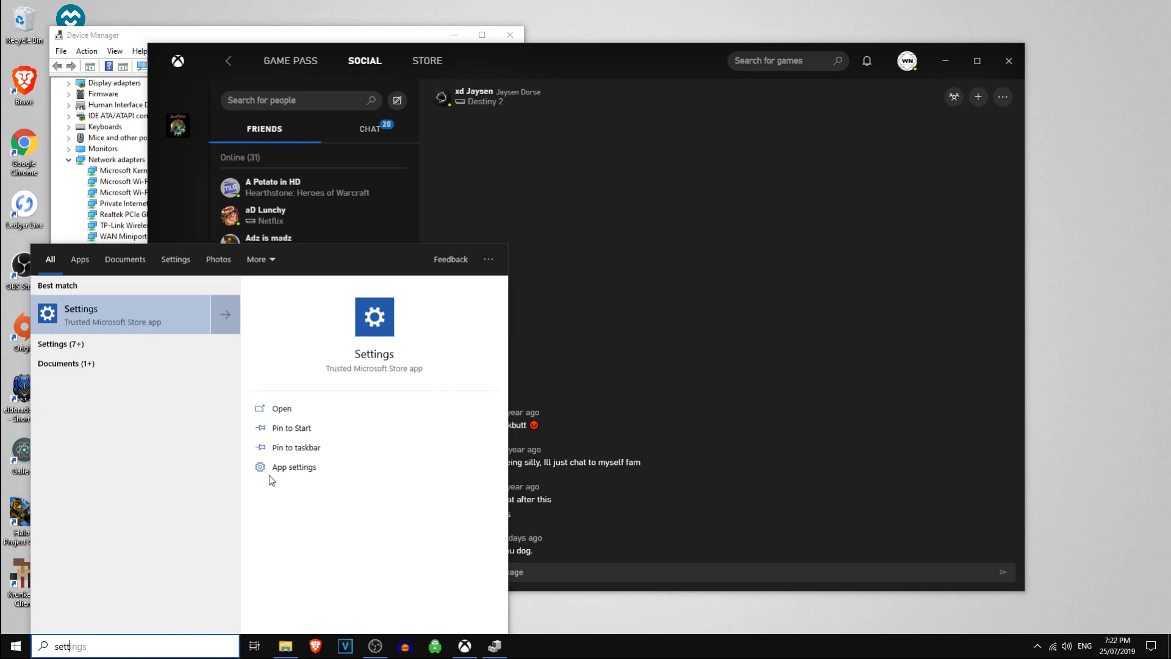
pyautogui.click(134, 318)
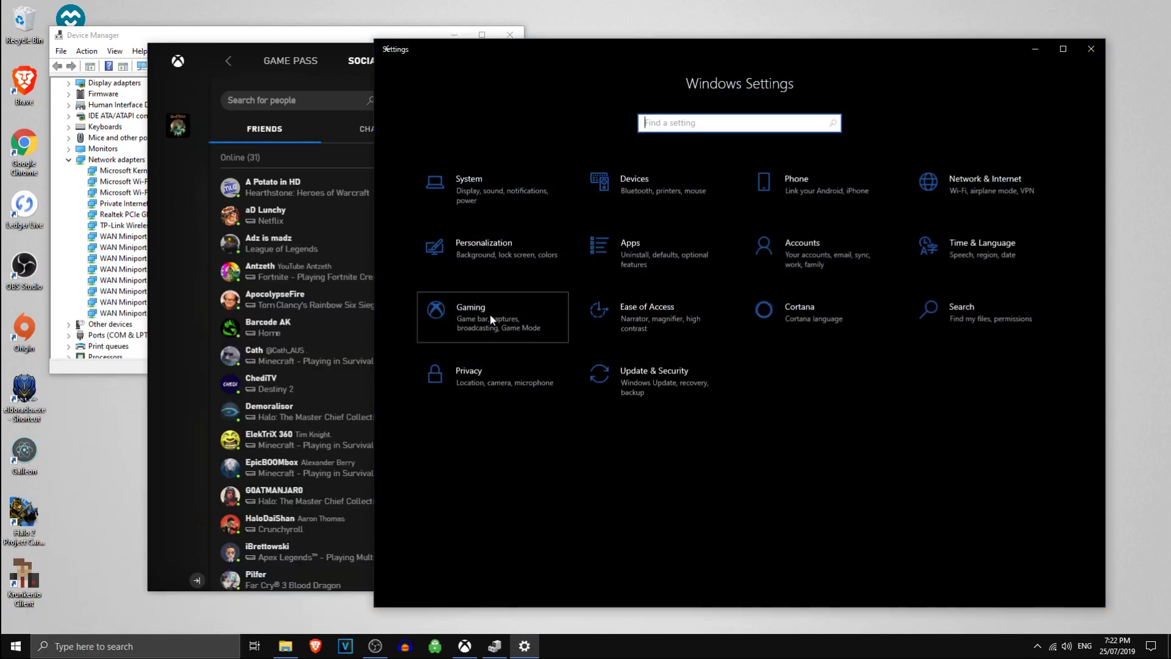
pyautogui.click(489, 314)
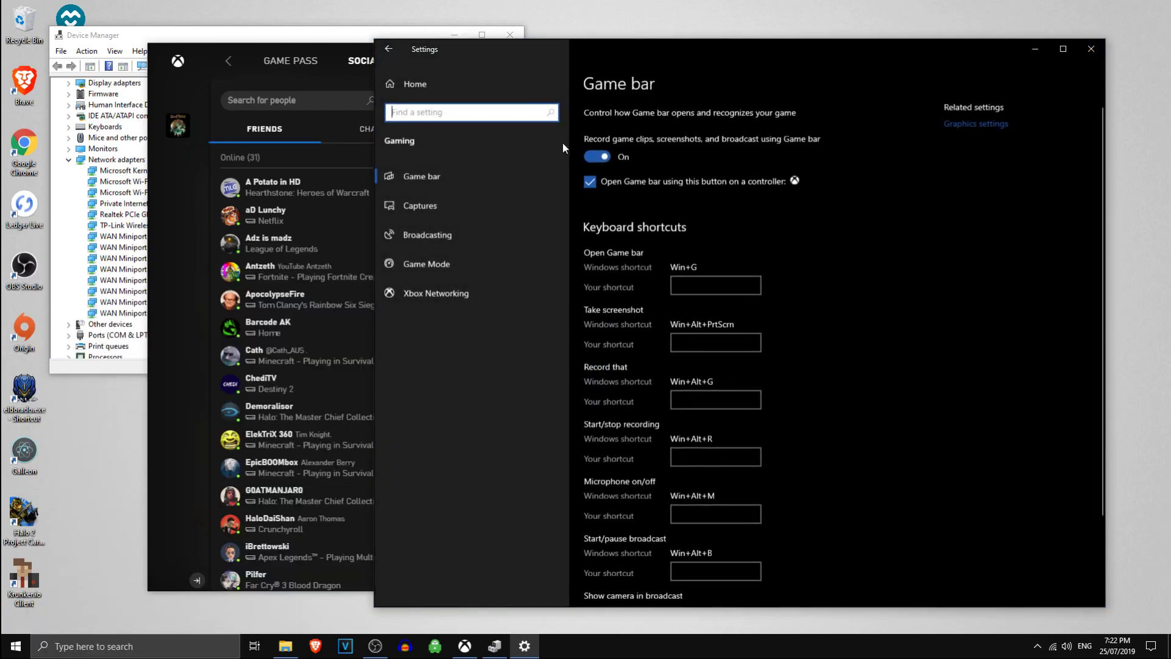
pyautogui.click(441, 294)
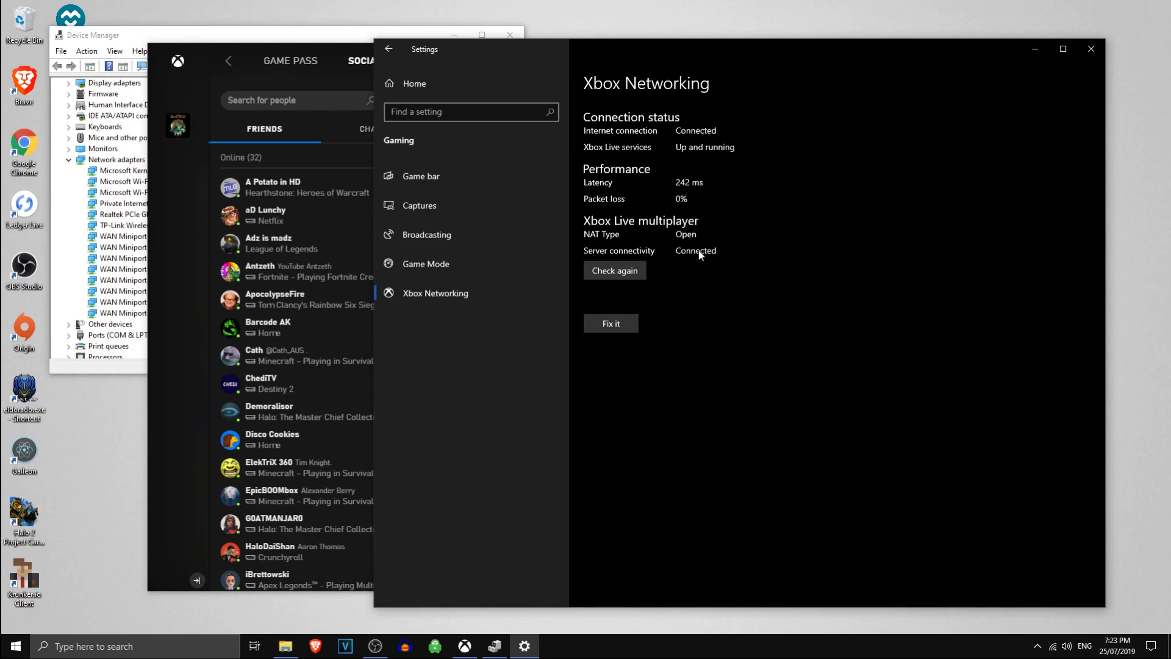
# Clear the desktop by closing the Xbox app and Windows Settings and minimizing Device Manager
pyautogui.click(156, 29)
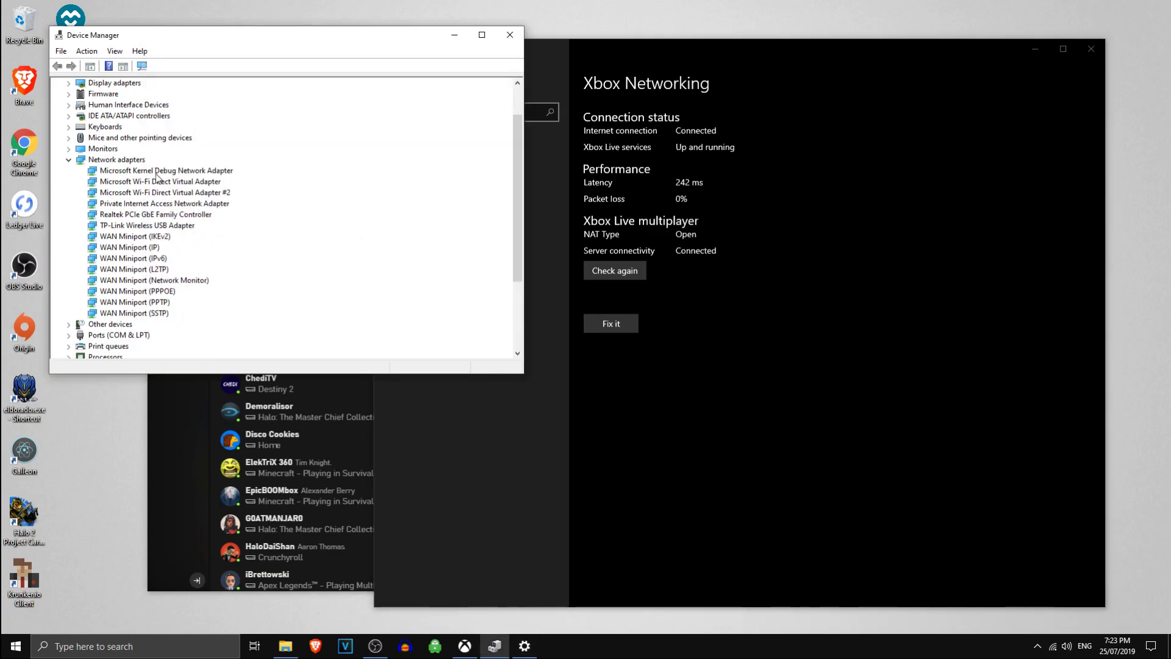
pyautogui.hotkey('alt', 'Tab')
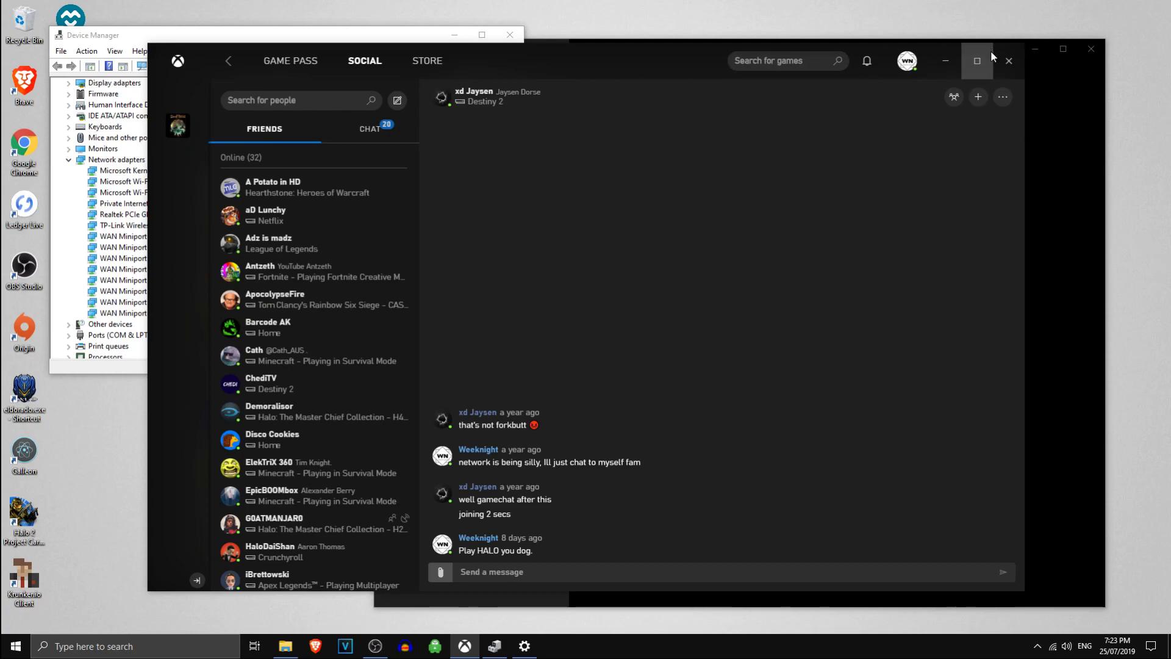
pyautogui.click(1009, 61)
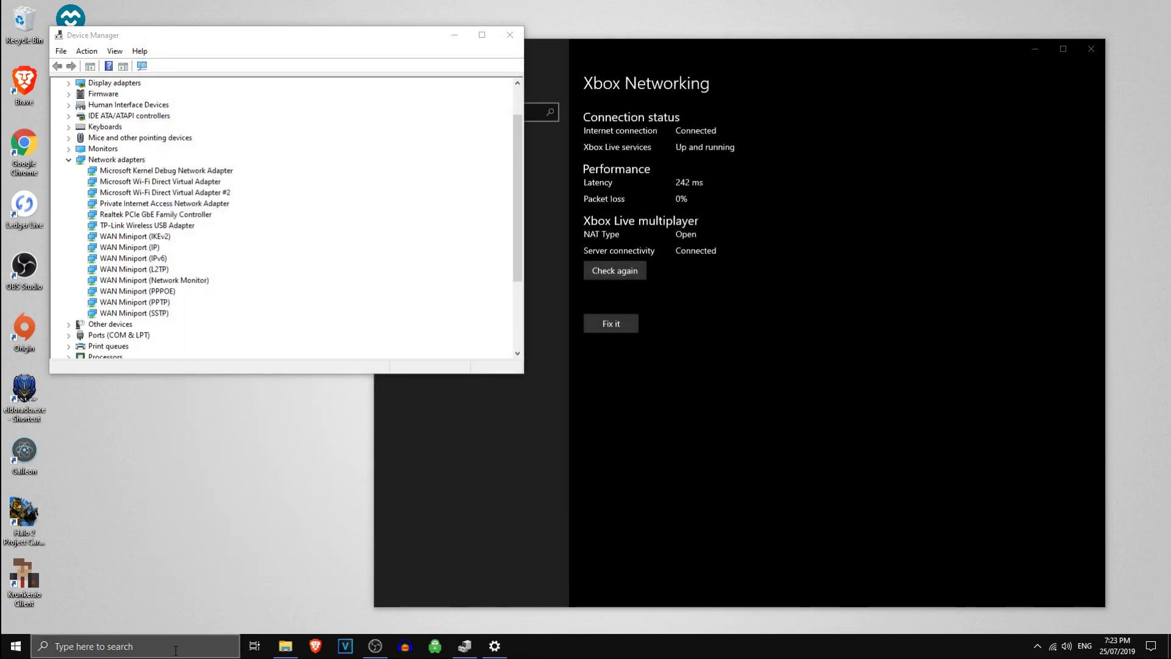
pyautogui.click(174, 649)
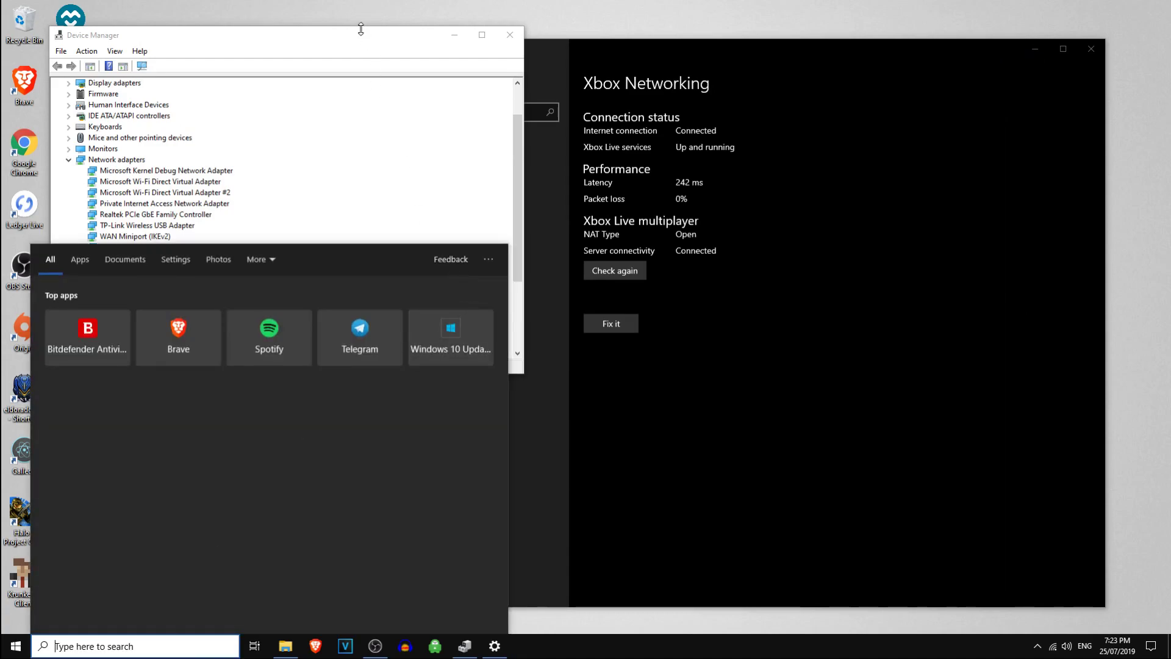
pyautogui.click(655, 20)
pyautogui.click(454, 35)
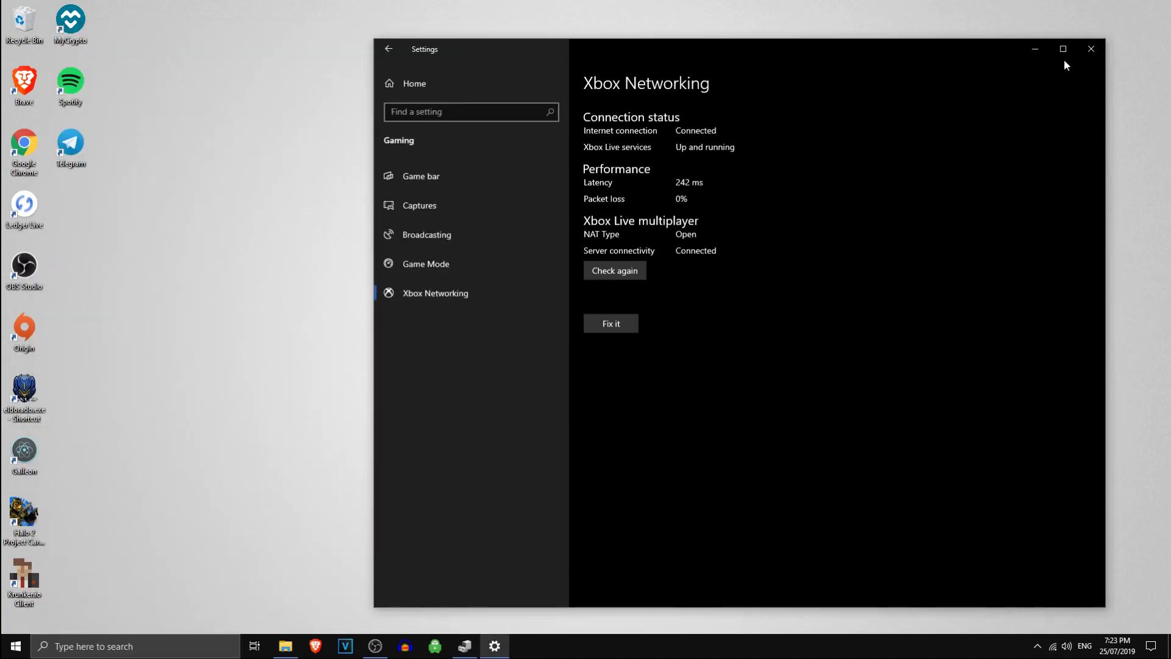
pyautogui.click(1084, 58)
# Search Windows for store, open the Microsoft Store and activate its search
pyautogui.click(116, 645)
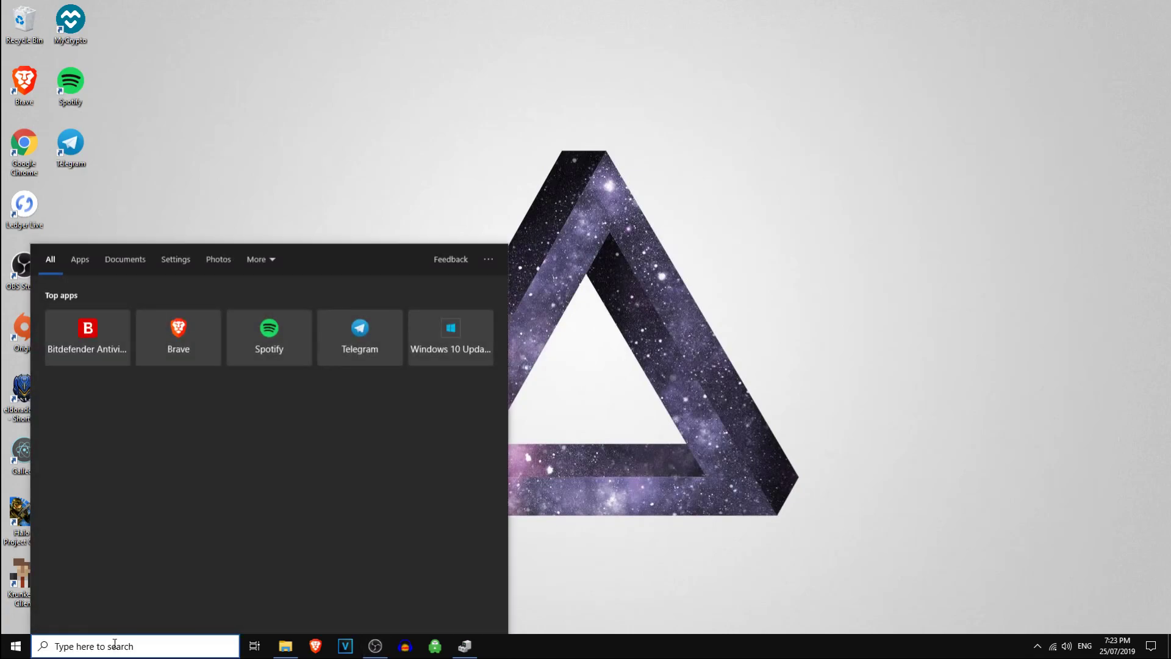
pyautogui.write('store')
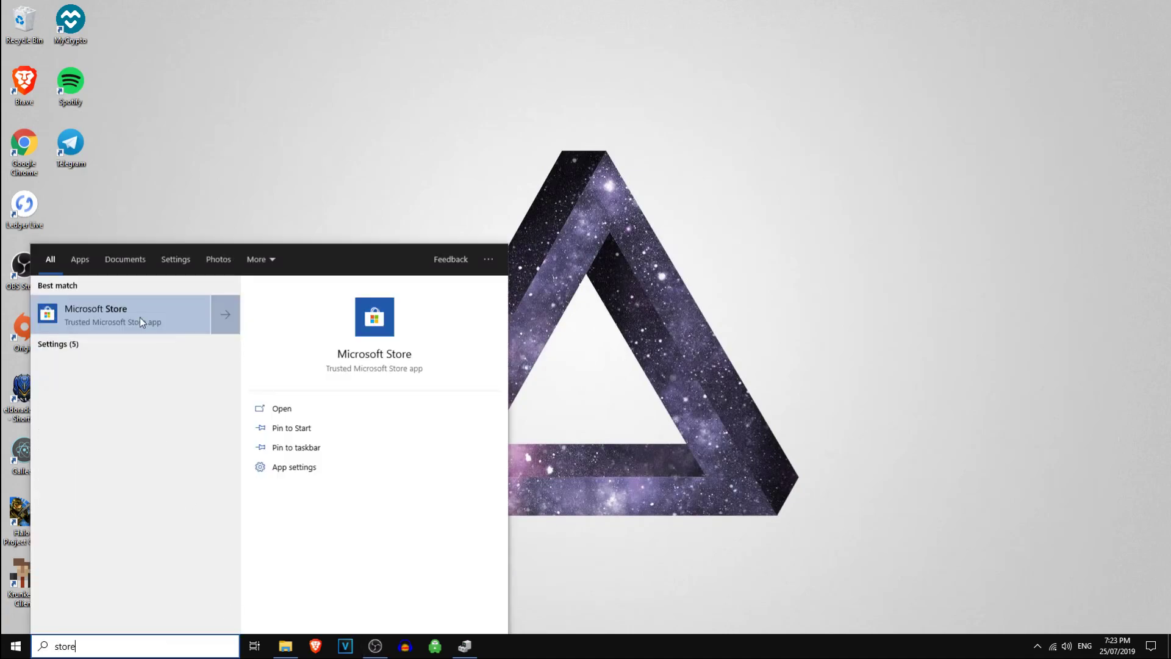
pyautogui.click(140, 317)
pyautogui.click(671, 53)
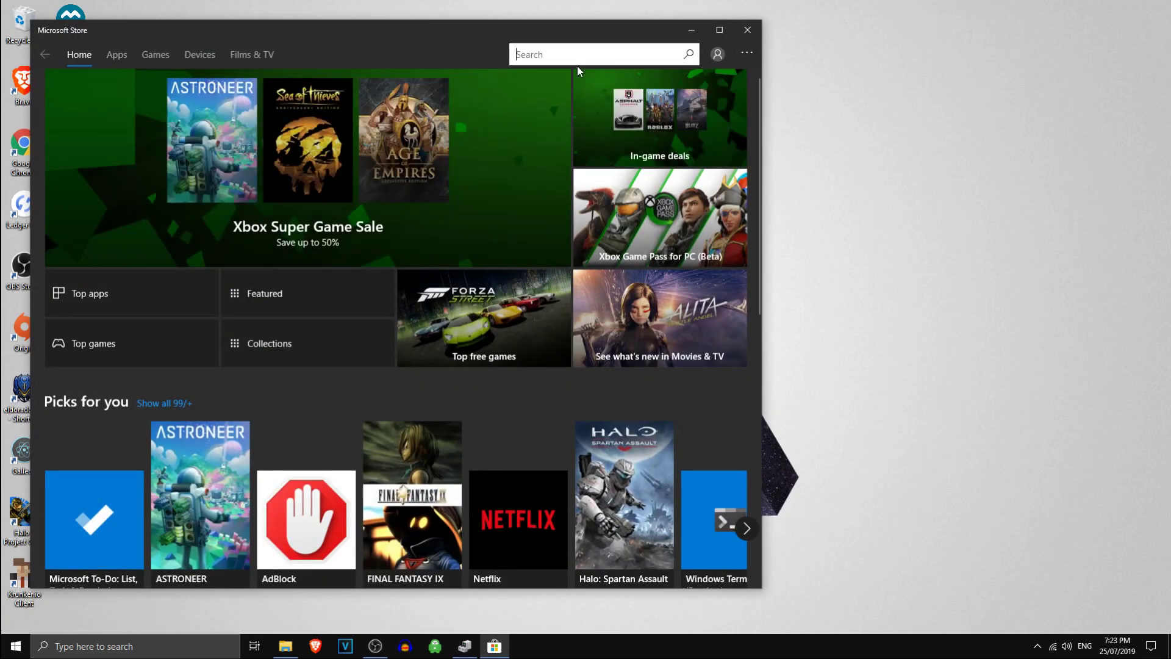
pyautogui.write('console')
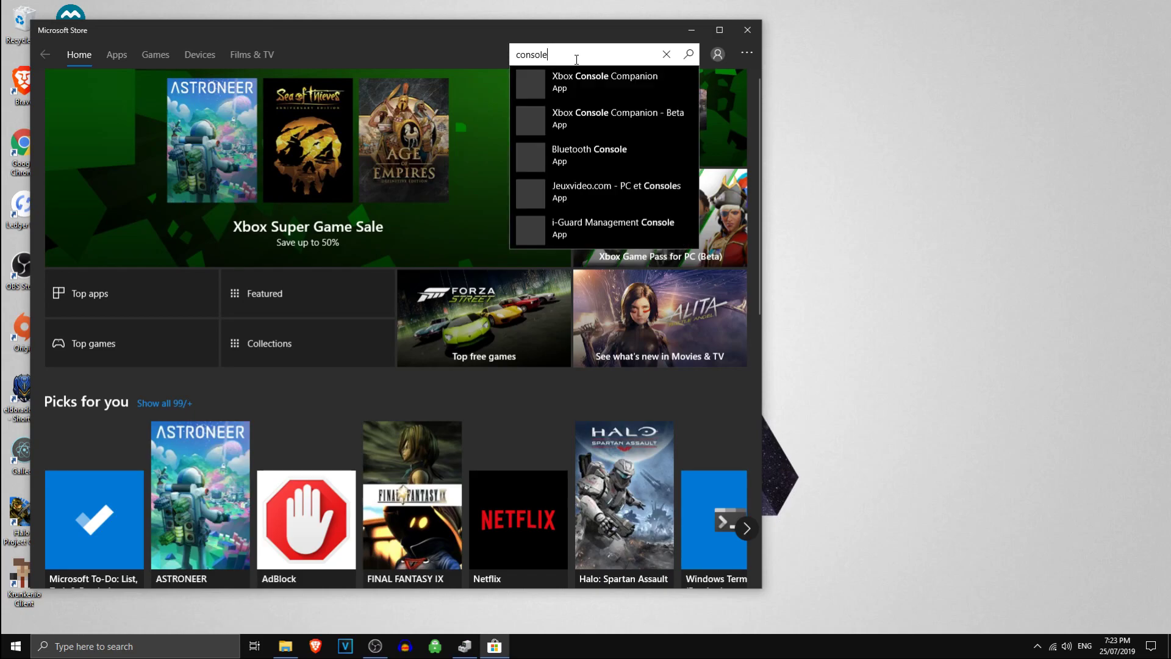
pyautogui.press('BackSpace')
pyautogui.press('BackSpace')
pyautogui.press('BackSpace')
pyautogui.press('BackSpace')
pyautogui.press('BackSpace')
pyautogui.press('BackSpace')
pyautogui.press('BackSpace')
# Search the store for xbox console and open the Xbox Console Companion app page
pyautogui.write('xb')
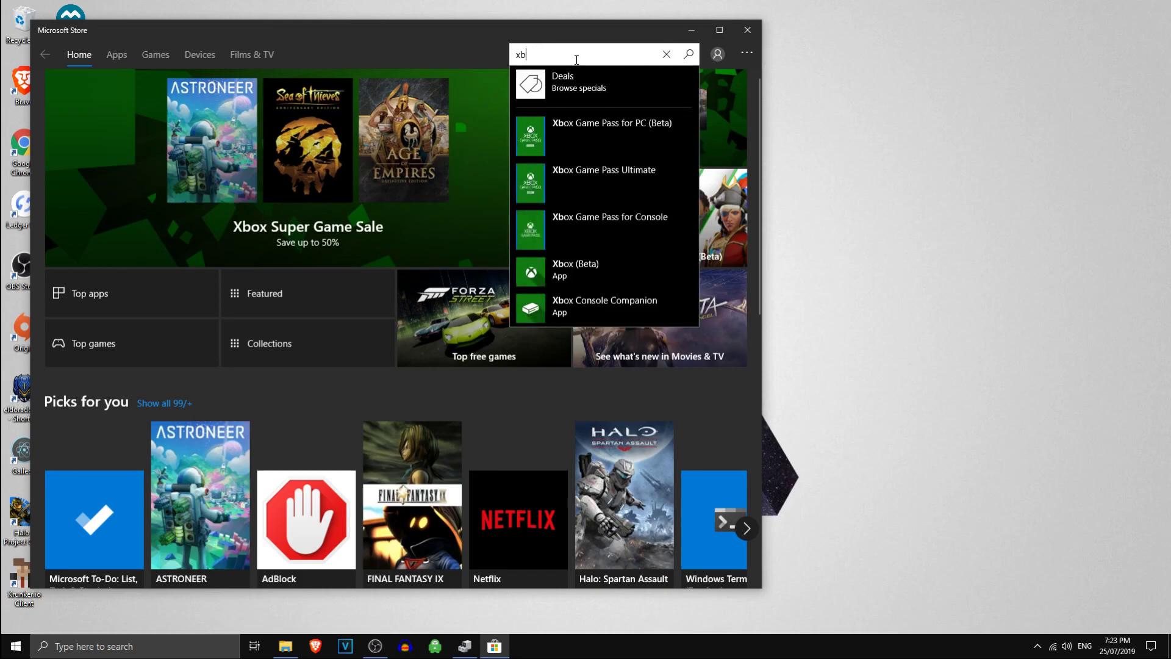
pyautogui.write('ox console')
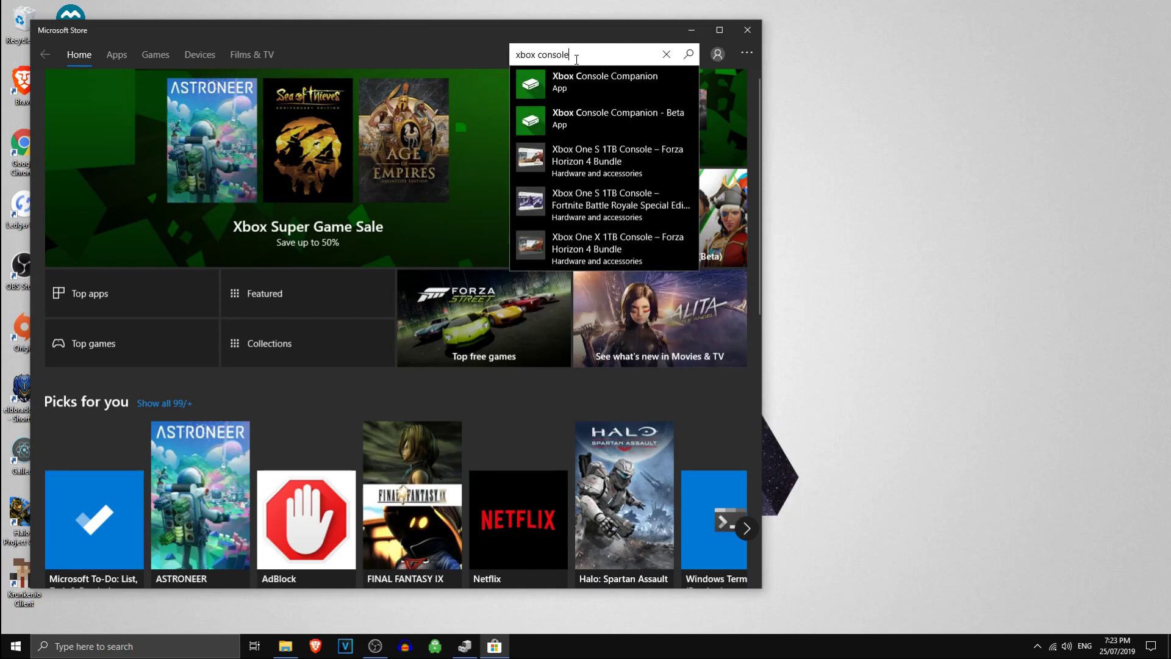
pyautogui.click(605, 83)
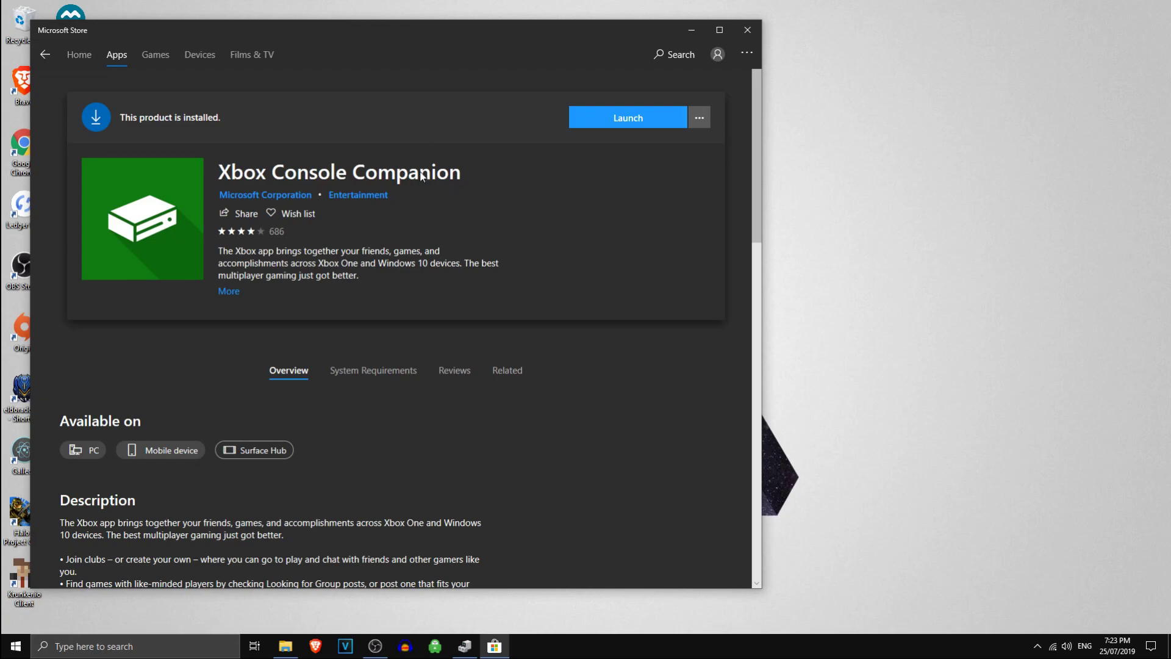
# Launch Xbox Console Companion from its store page and maximize its window
pyautogui.click(618, 127)
pyautogui.moveTo(503, 31); pyautogui.dragTo(677, 32)
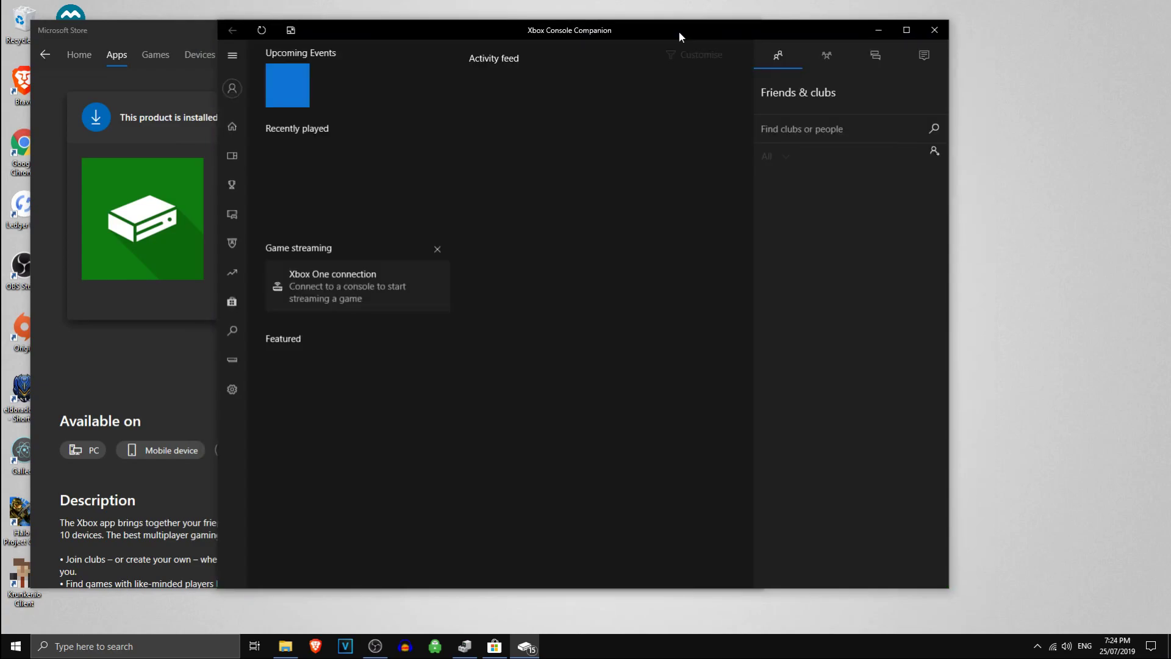
pyautogui.click(913, 28)
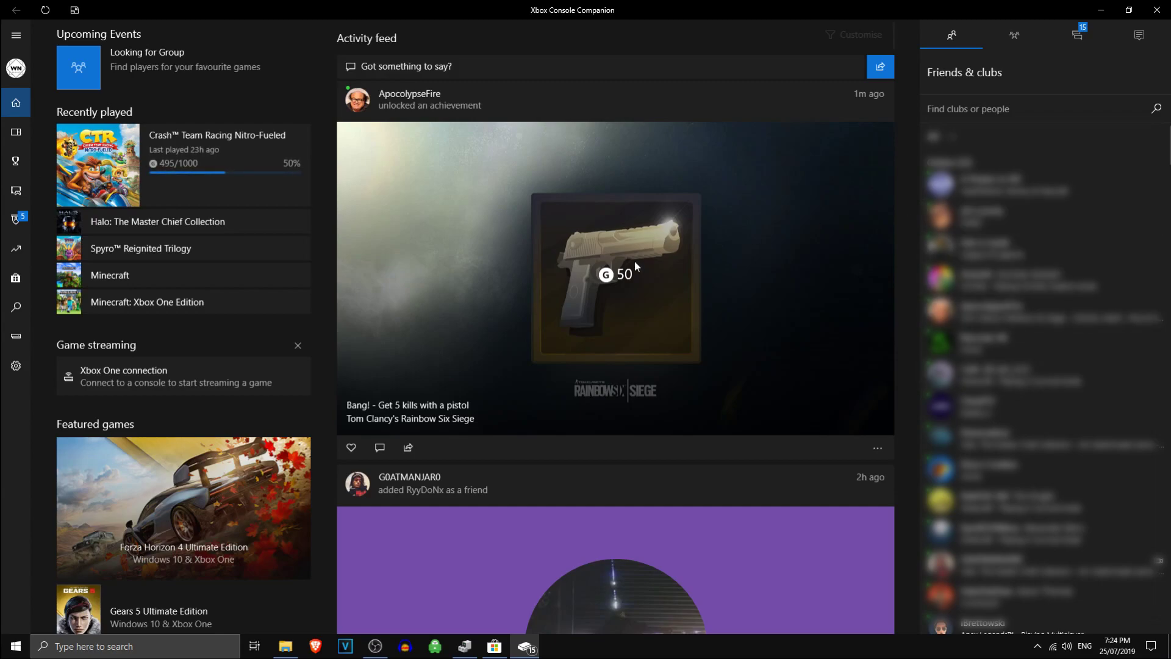
# Open the profile of a friend playing Minecraft from the friends list and join their party
pyautogui.click(1049, 475)
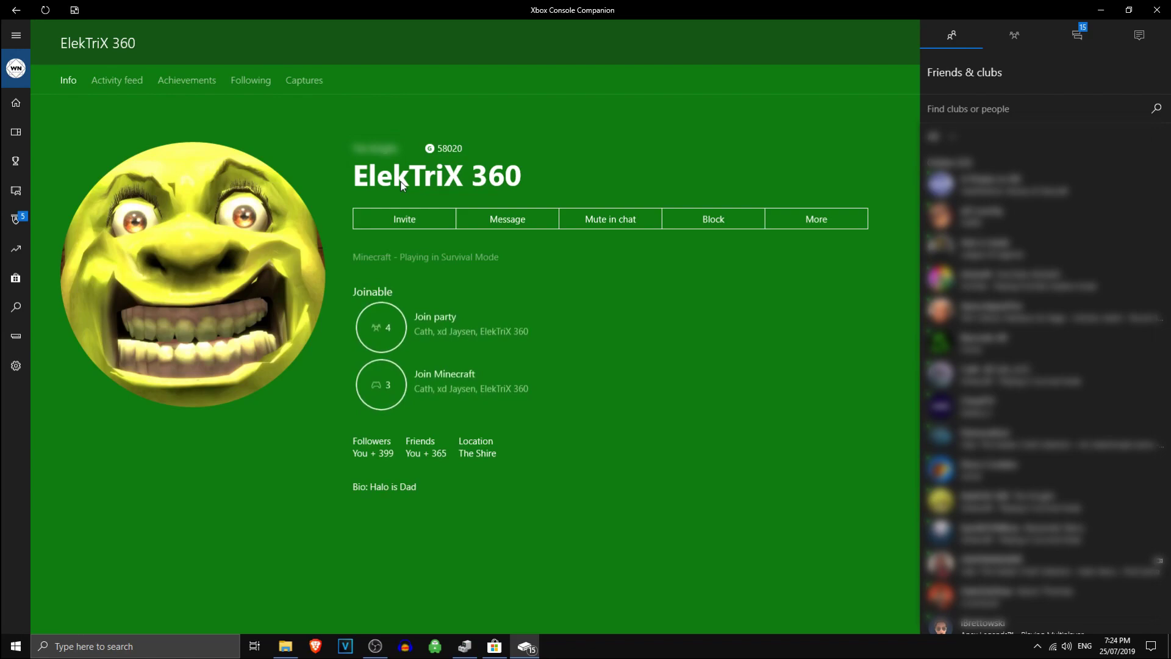
pyautogui.click(431, 331)
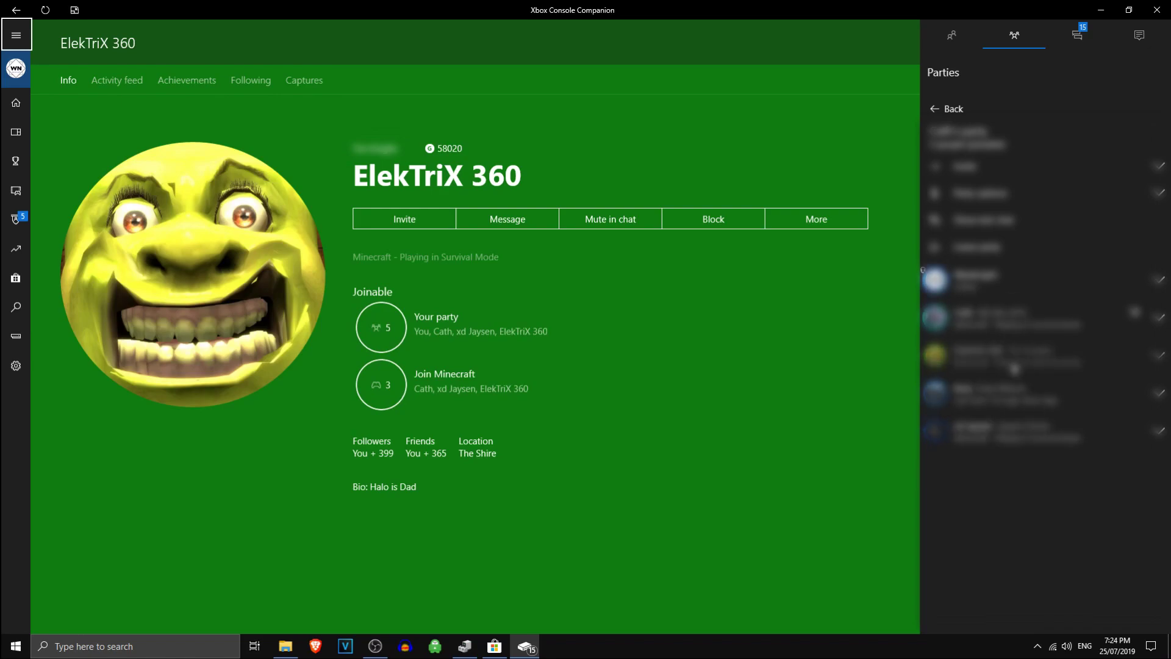
# Leave the friend's party and close Xbox Console Companion
pyautogui.click(986, 255)
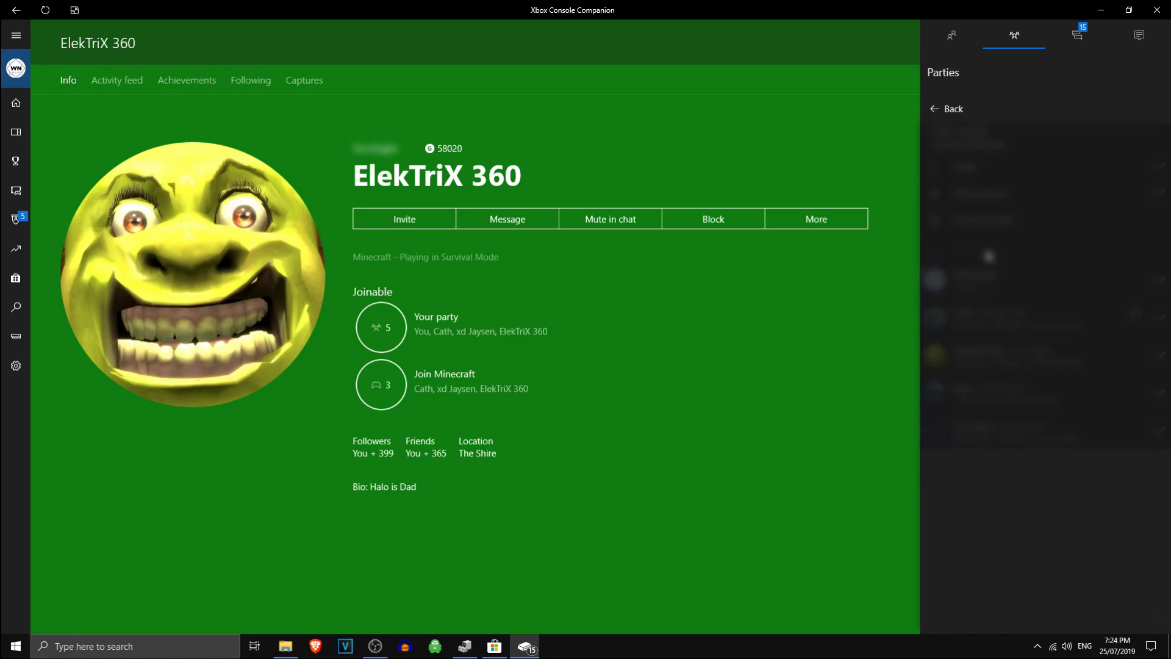
pyautogui.click(595, 441)
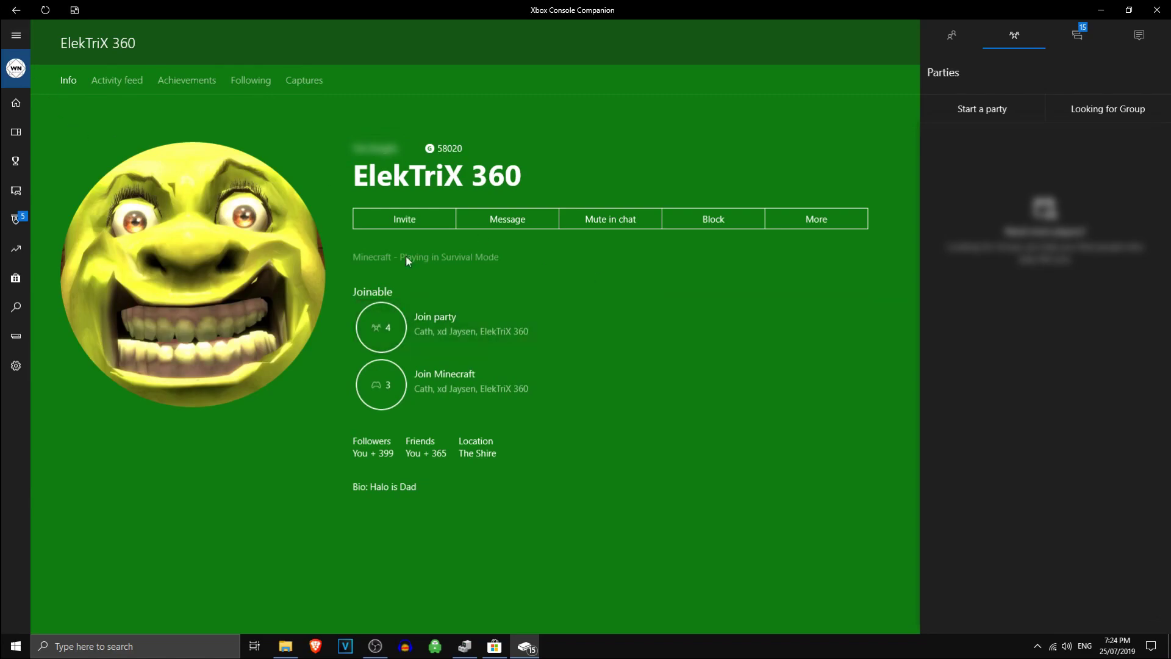
pyautogui.click(1156, 9)
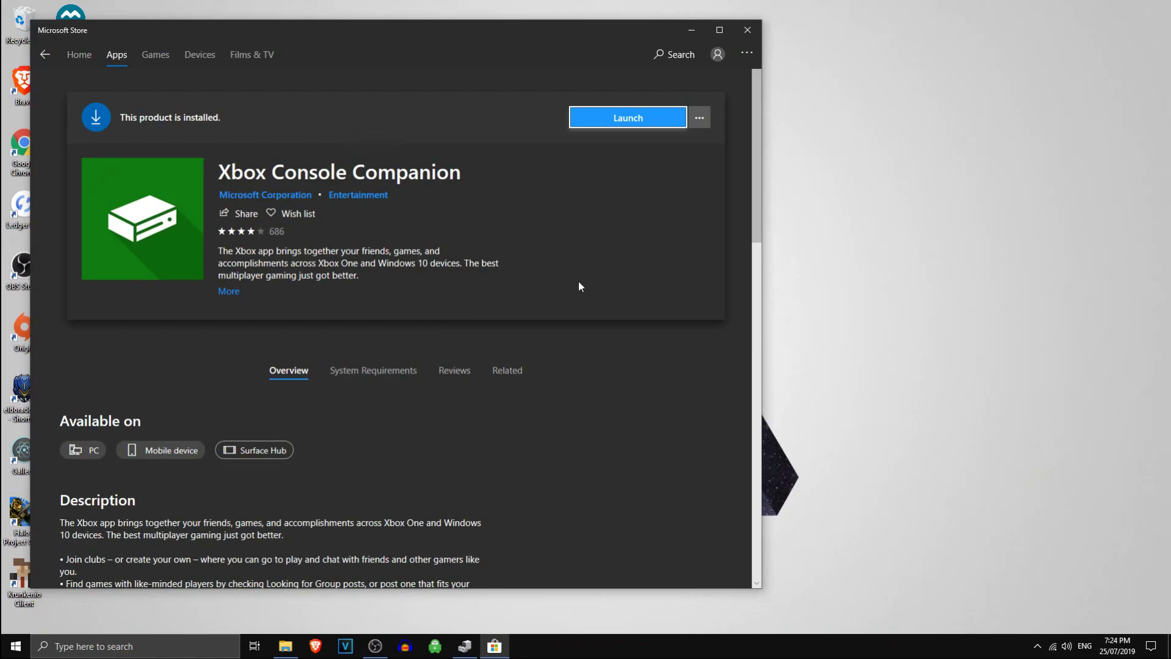